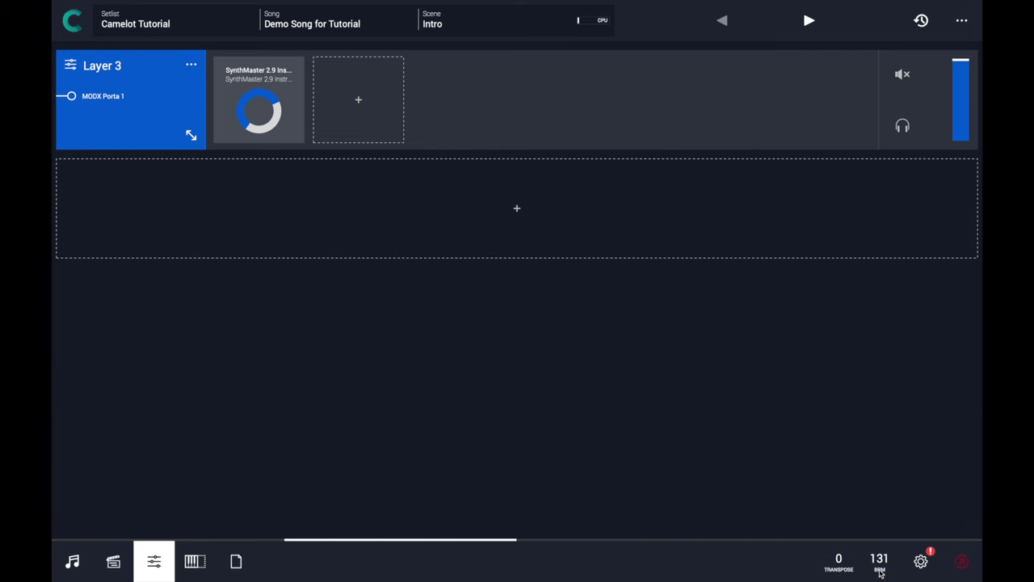
Step: Open the full Tempo & Sync settings and check whether the tempo applies to scene, song or setlist
{"action": "left_click", "coordinate": [879, 563]}
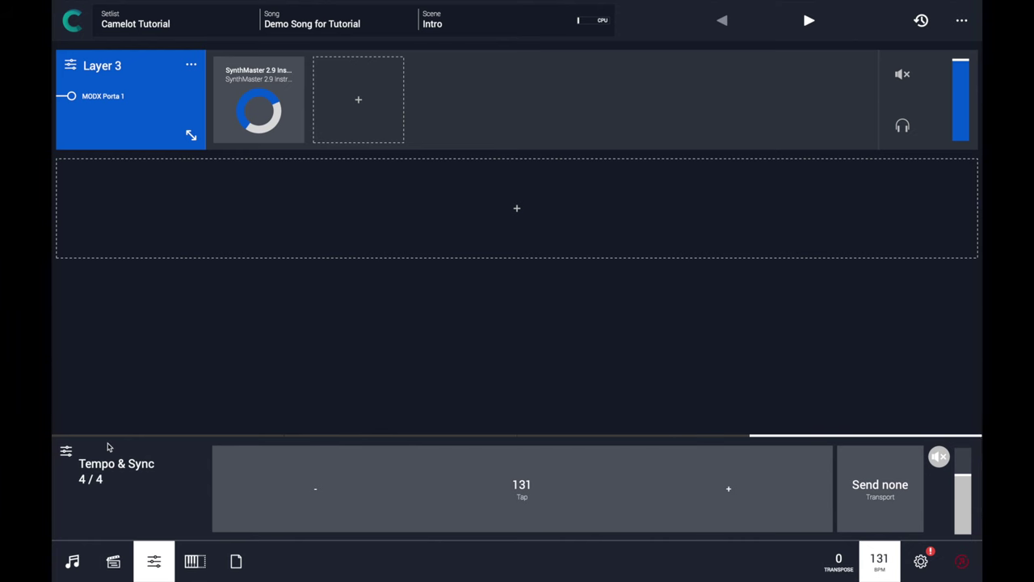
{"action": "left_click", "coordinate": [133, 489]}
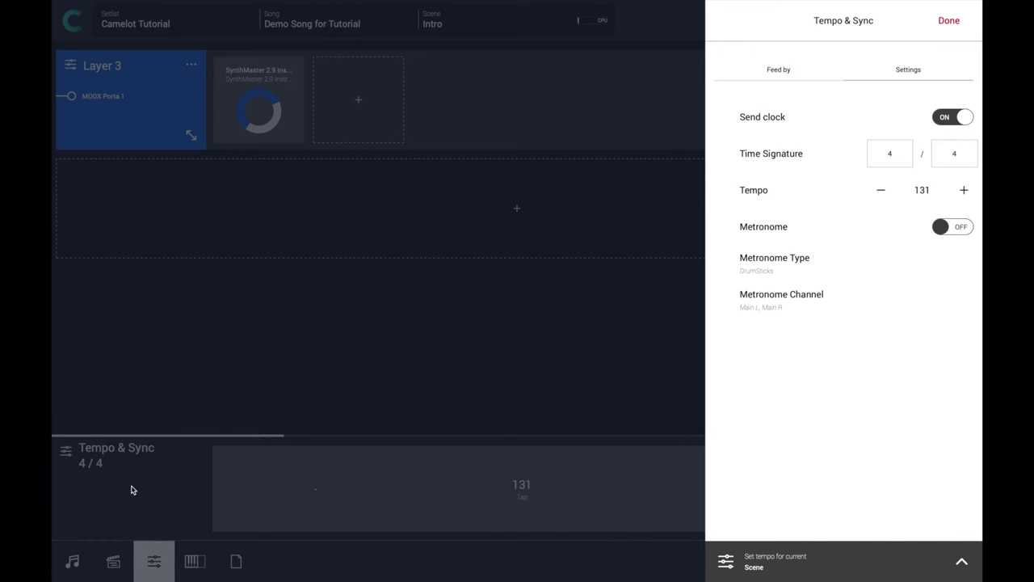
{"action": "left_click", "coordinate": [855, 559]}
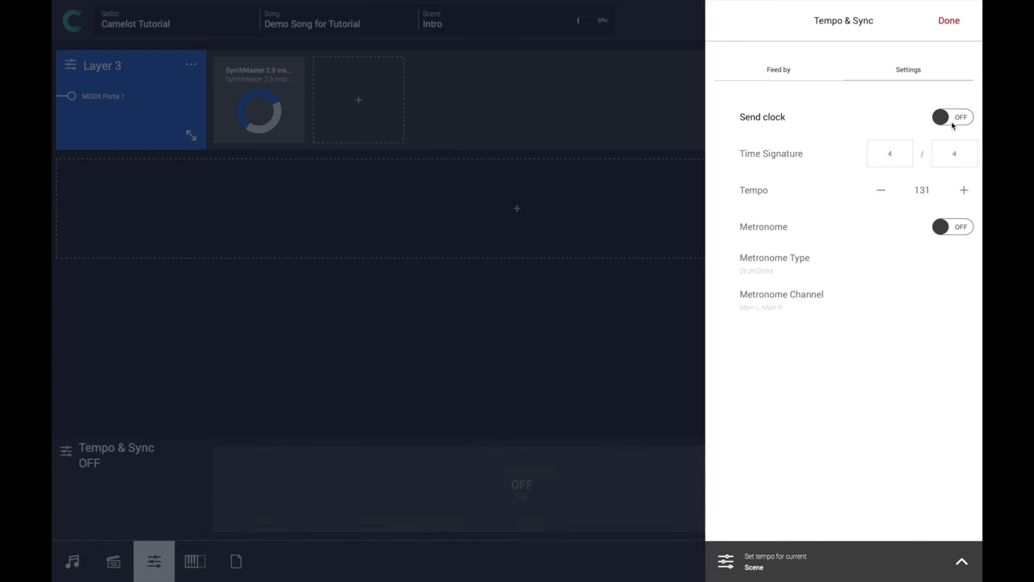
{"action": "left_click", "coordinate": [952, 121]}
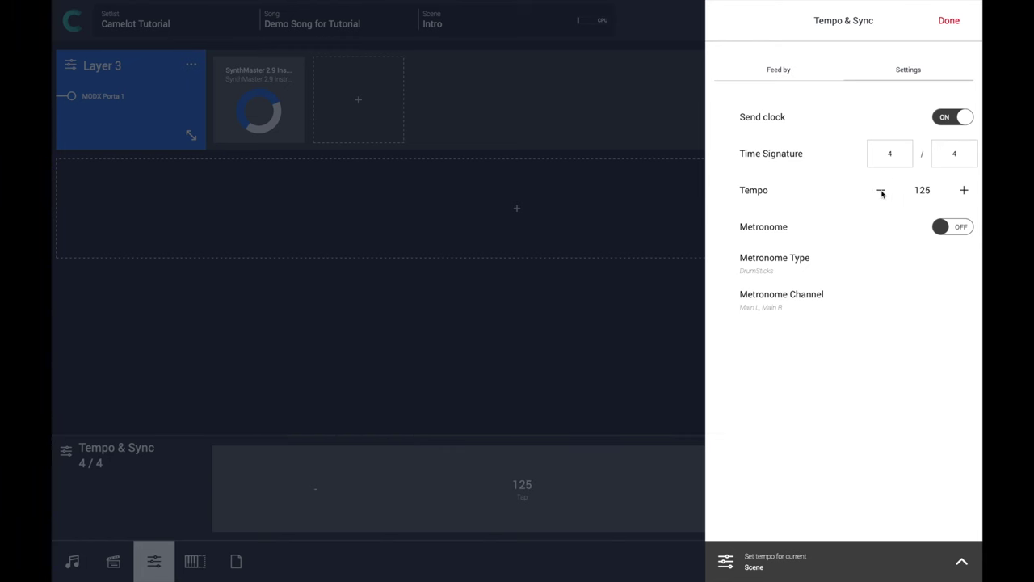
Step: Toggle Send clock and Metronome, and confirm the DrumSticks metronome plays on Main L, Main R
{"action": "left_click", "coordinate": [959, 230]}
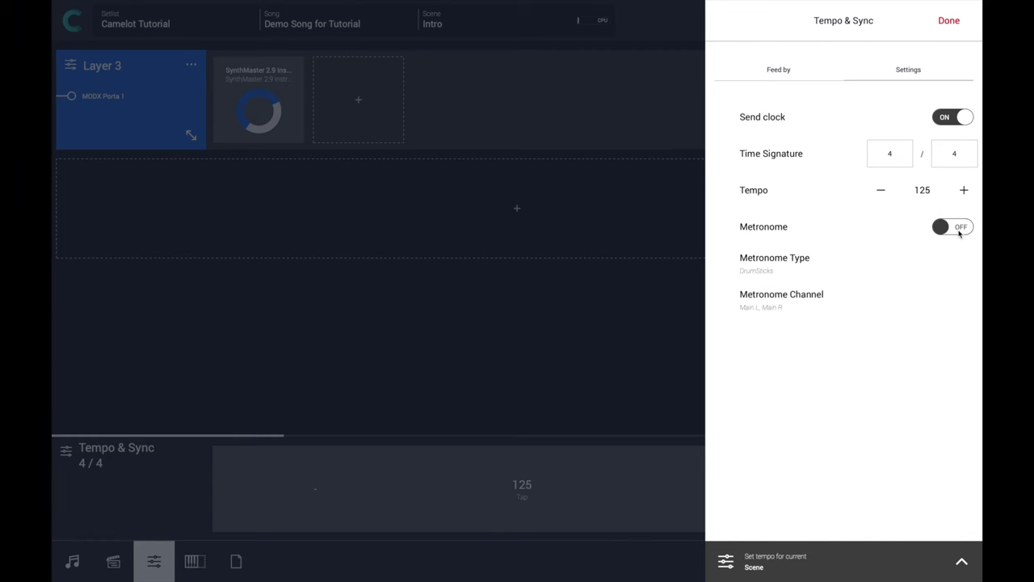
{"action": "left_click", "coordinate": [800, 299]}
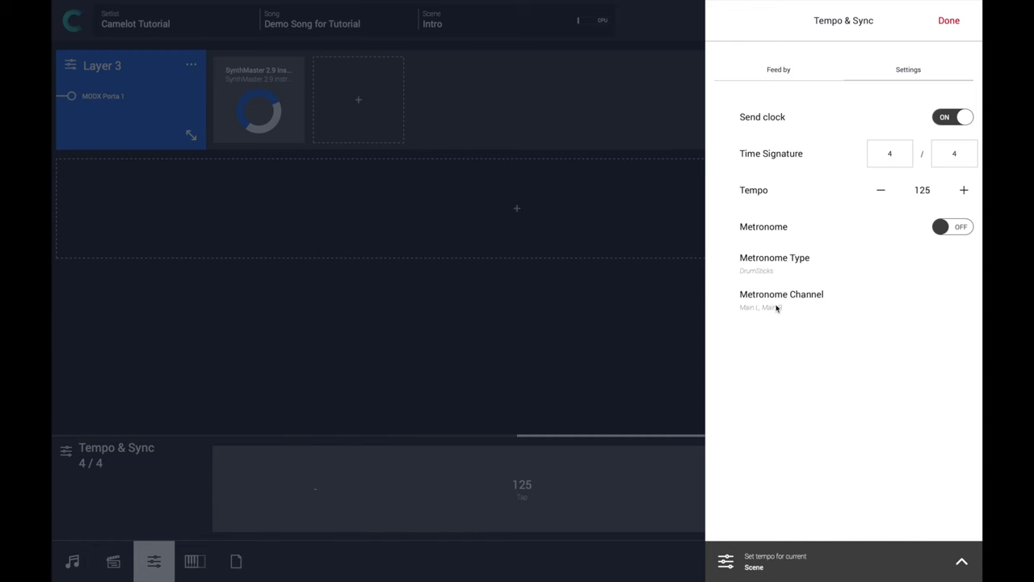
{"action": "left_click", "coordinate": [775, 305]}
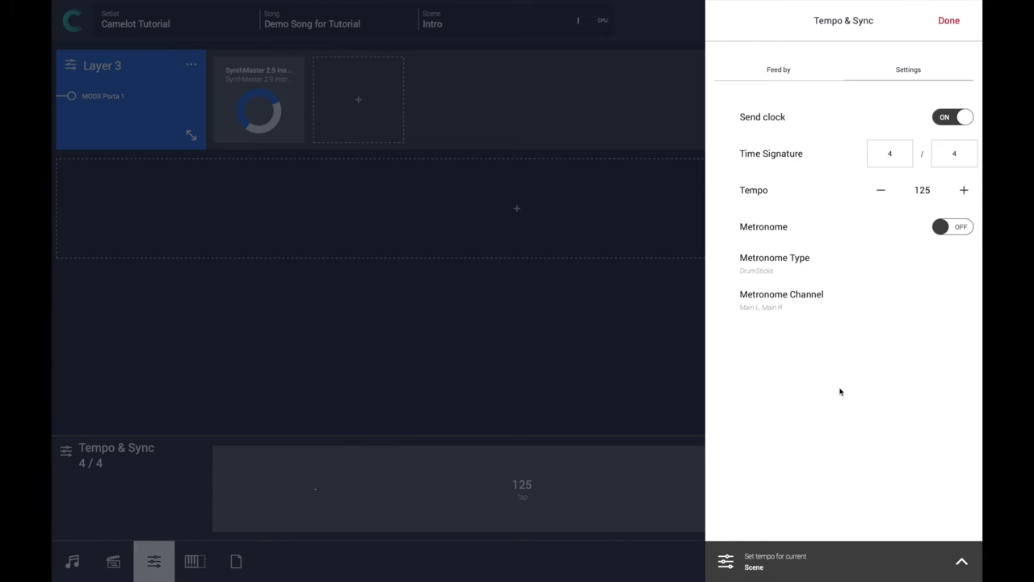
Step: Close the Tempo & Sync panel and the SynthMaster 2.9 window, leaving the tempo at 63 BPM
{"action": "left_click", "coordinate": [948, 21]}
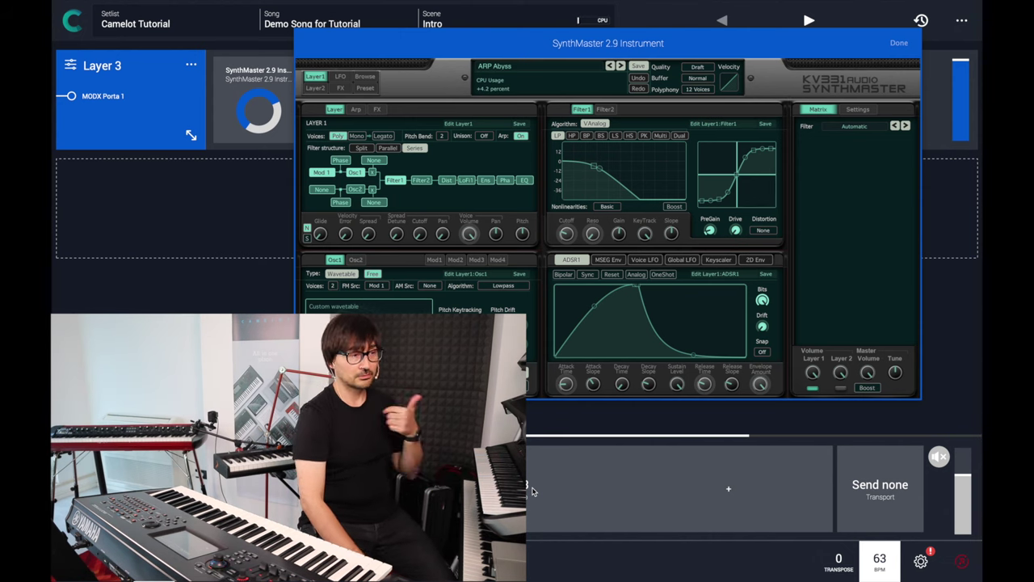
{"action": "left_click", "coordinate": [899, 43]}
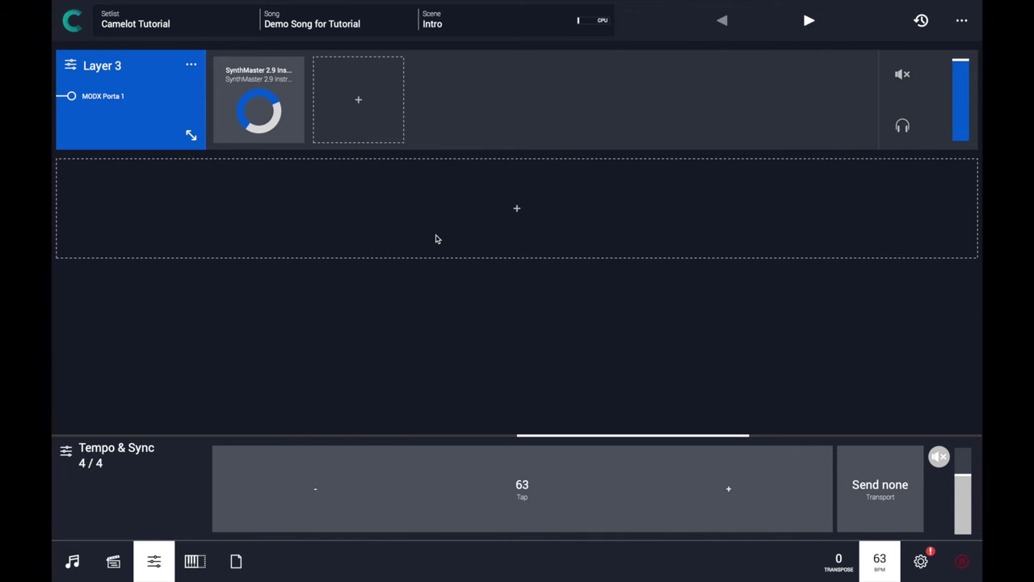
Step: Add a Yamaha Montage hardware instrument to Layer 3, loading the 'Ethno ARP Beat' performance found by searching 'arp'
{"action": "left_click", "coordinate": [325, 95]}
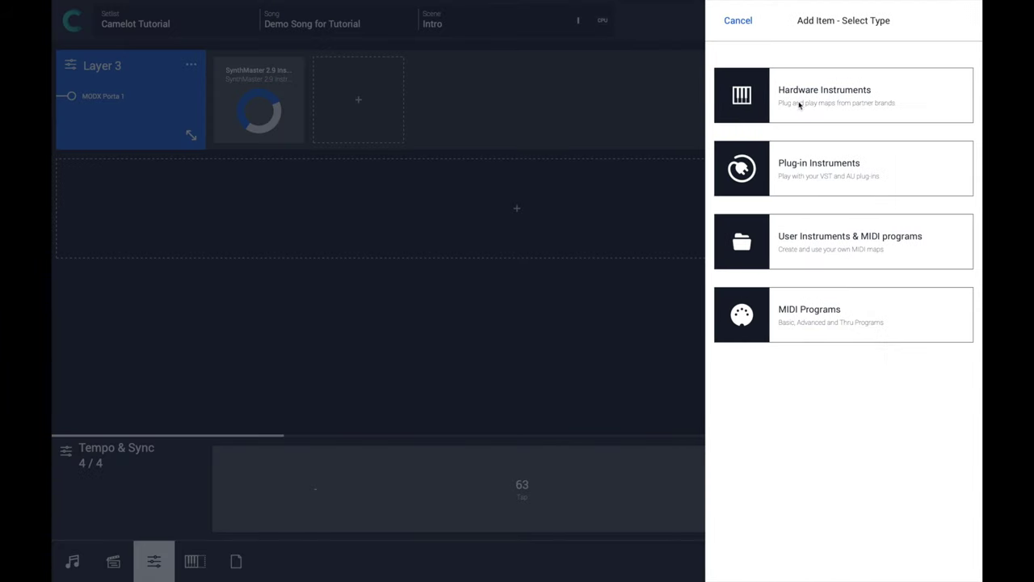
{"action": "left_click", "coordinate": [759, 97]}
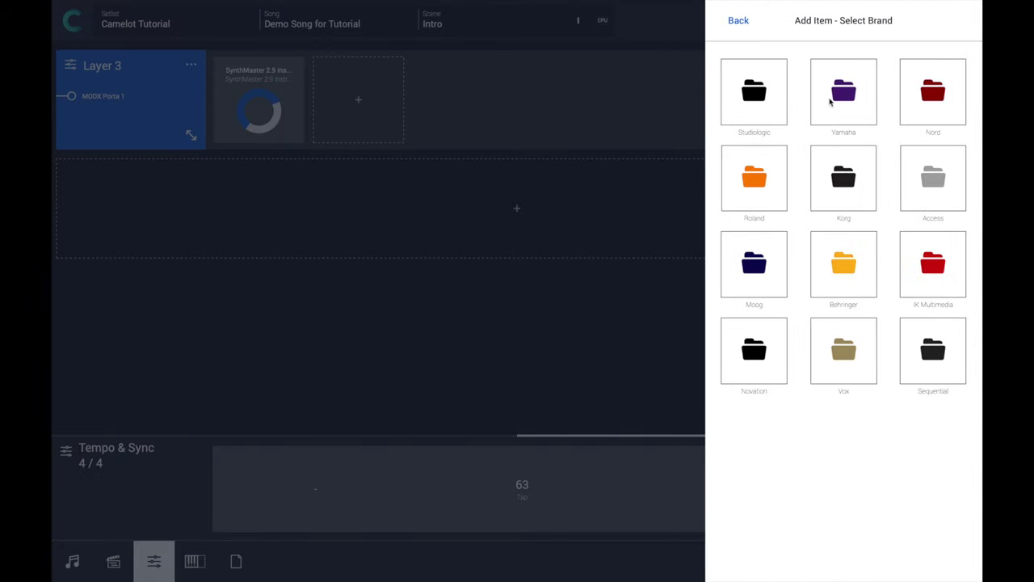
{"action": "left_click", "coordinate": [846, 103]}
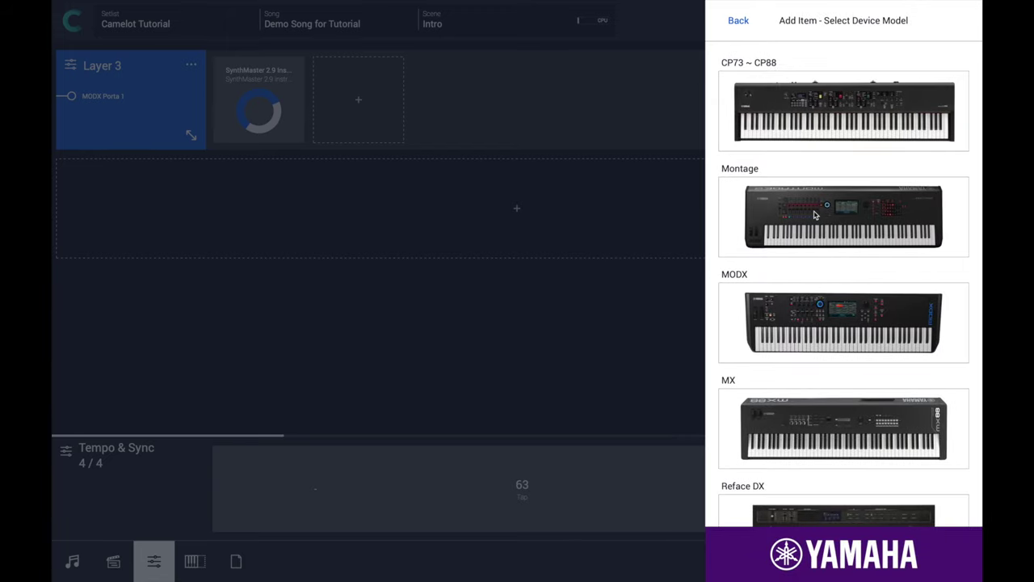
{"action": "left_click", "coordinate": [814, 214]}
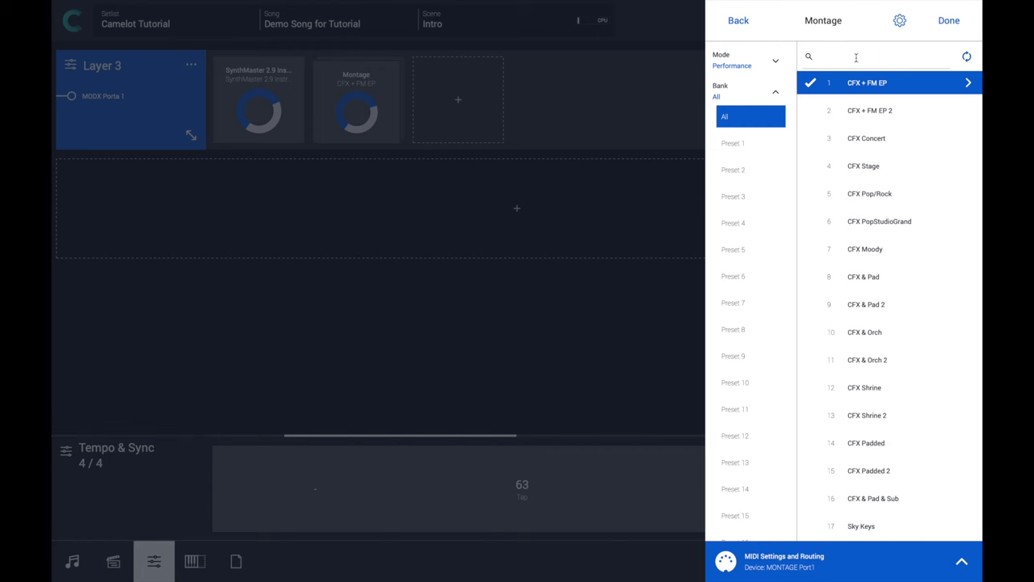
{"action": "type", "text": "arp"}
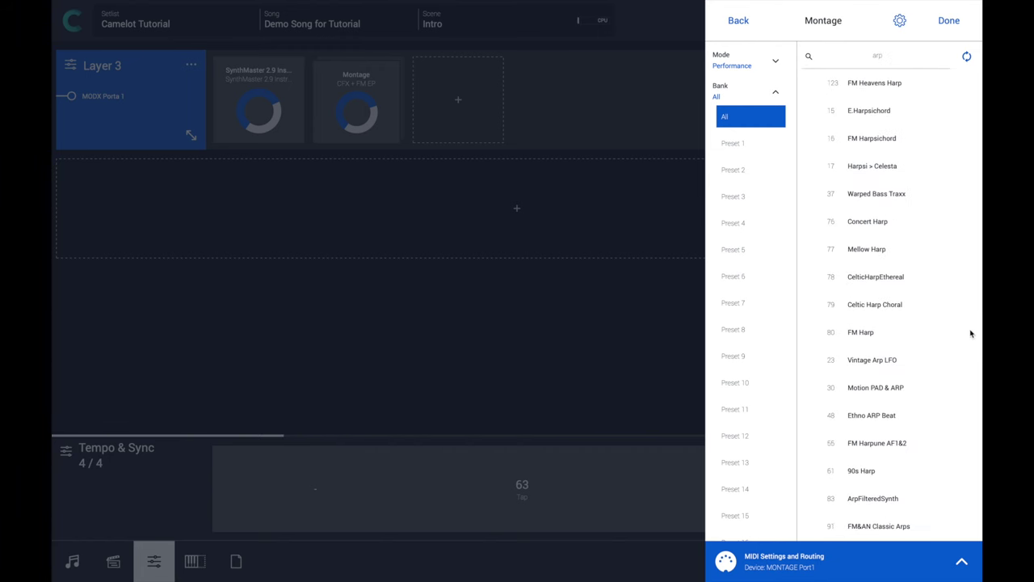
{"action": "left_click", "coordinate": [879, 416]}
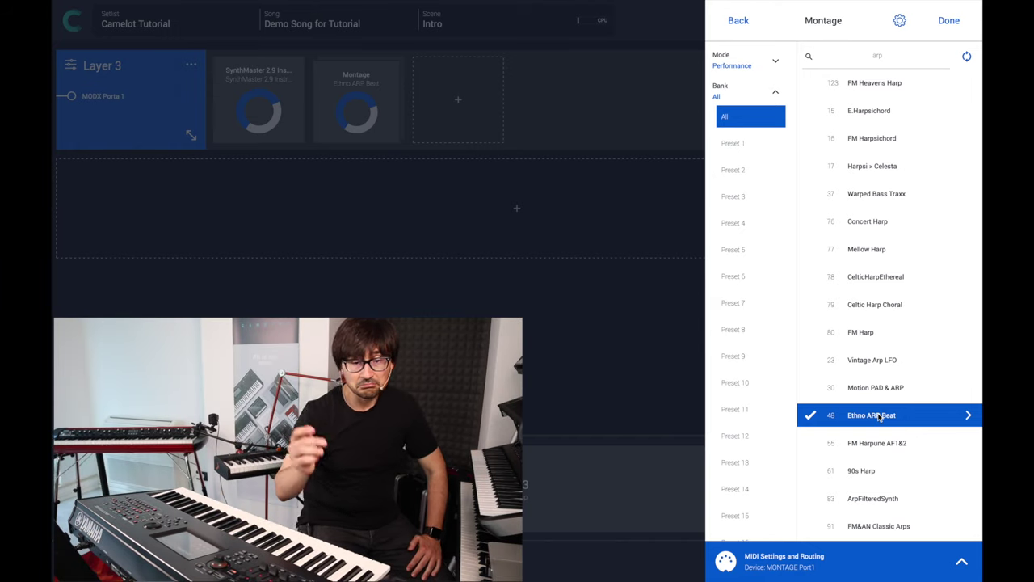
{"action": "left_click", "coordinate": [948, 20]}
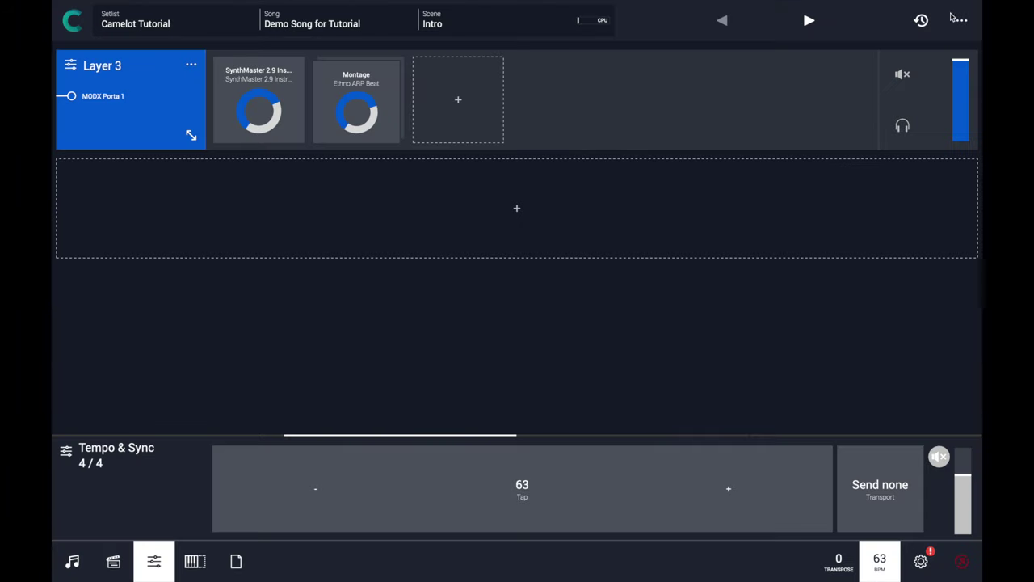
Step: Set SynthMaster volume to 73% and Montage to about 29%, then tap the tempo to 134 BPM
{"action": "left_click_drag", "start_coordinate": [364, 122], "coordinate": [368, 185]}
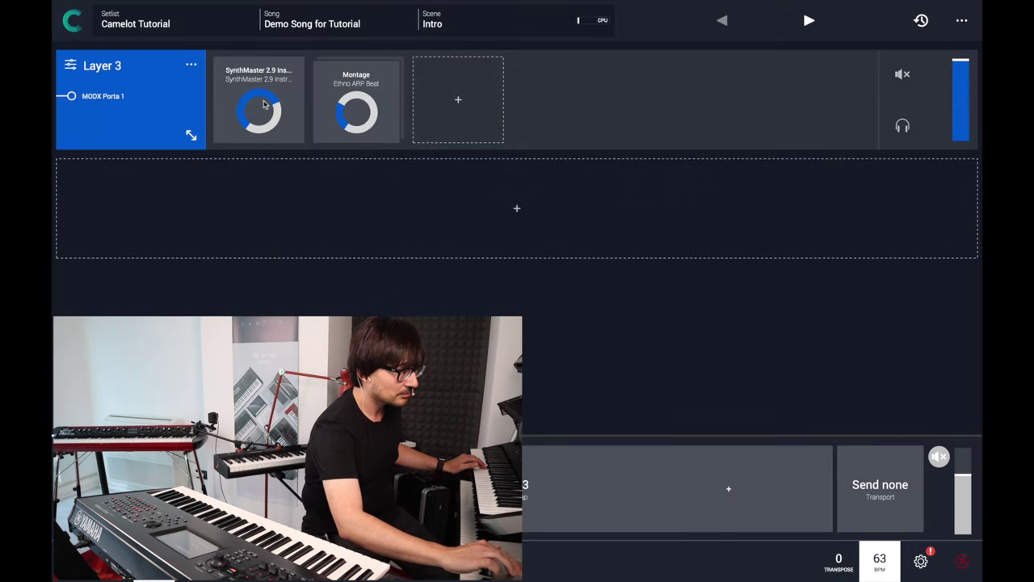
{"action": "left_click_drag", "start_coordinate": [264, 103], "coordinate": [267, 95]}
{"action": "left_click_drag", "start_coordinate": [363, 102], "coordinate": [367, 64]}
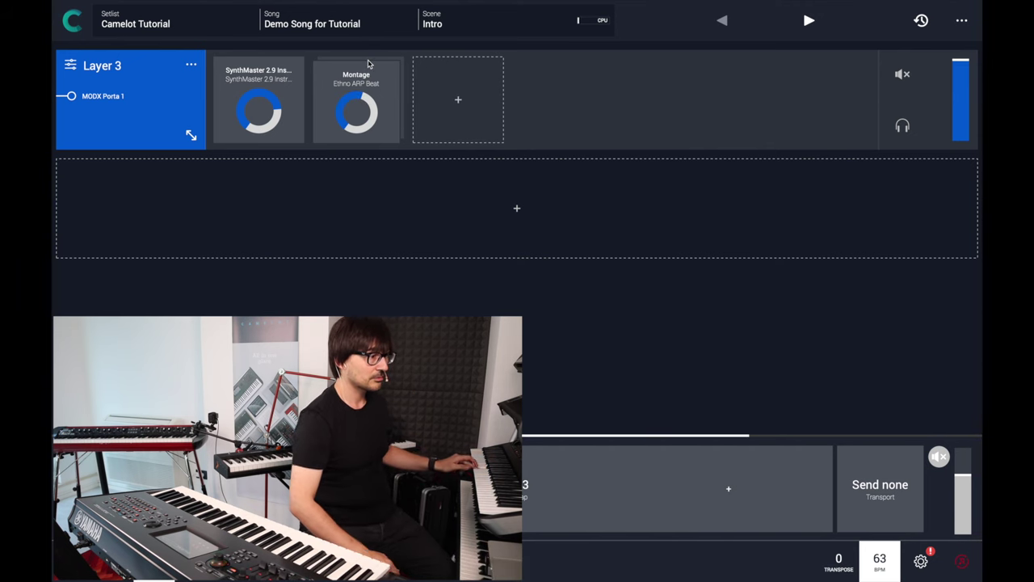
{"action": "left_click", "coordinate": [525, 488]}
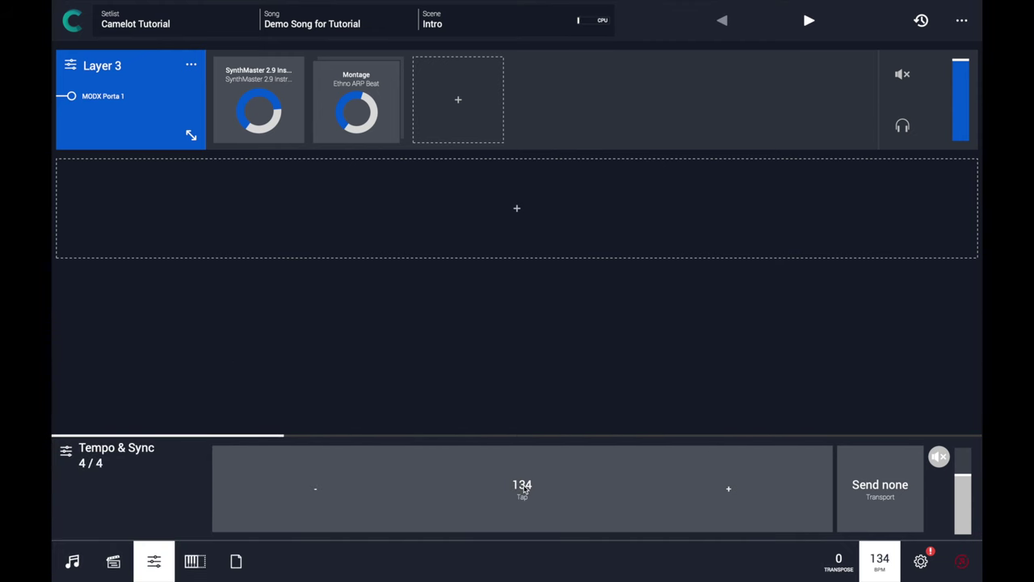
Step: Choose MONTAGE Port1 instead of MODX Port 1 as the tempo feed, then close the settings
{"action": "left_click", "coordinate": [110, 482]}
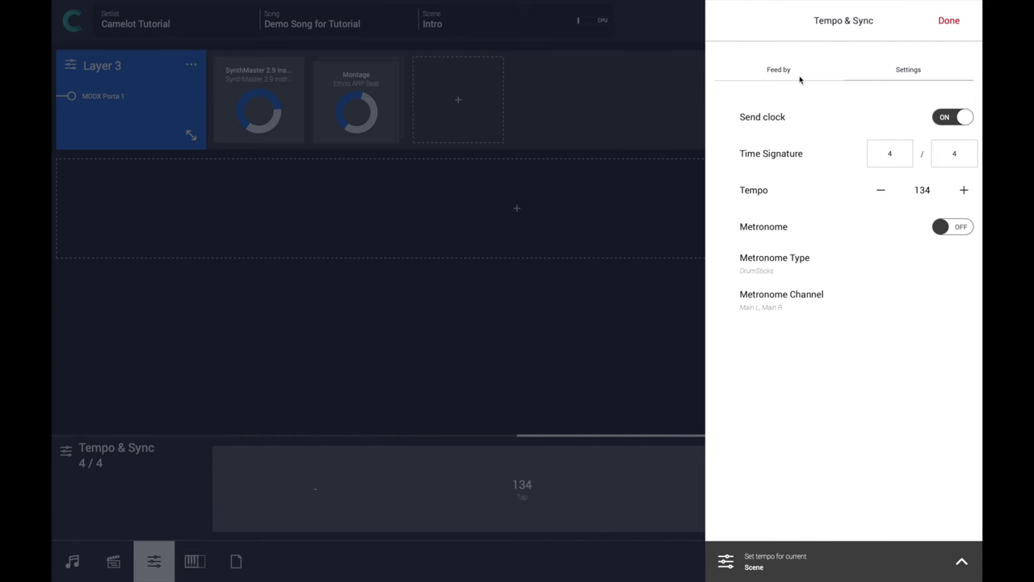
{"action": "left_click", "coordinate": [780, 71]}
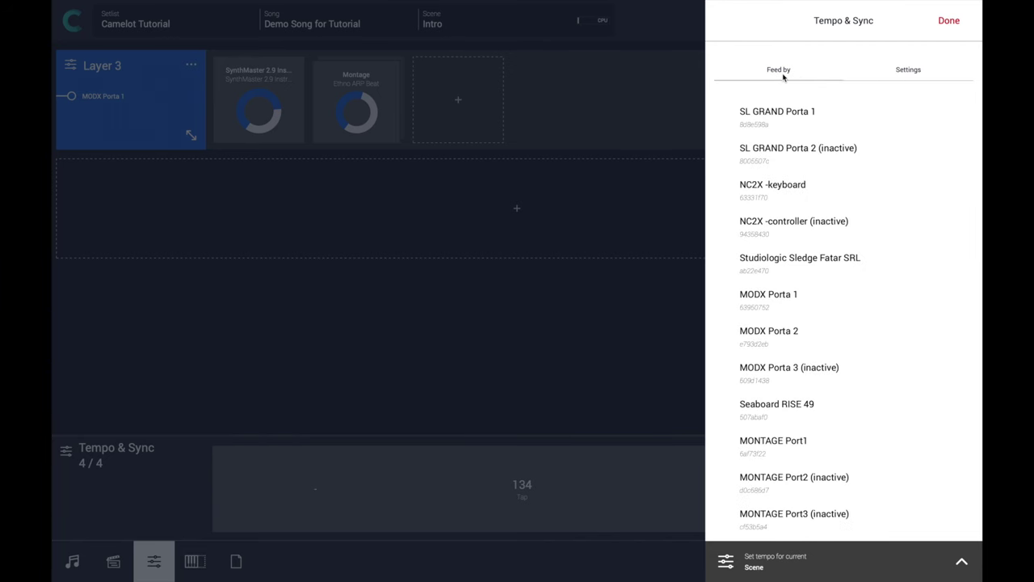
{"action": "scroll", "coordinate": [894, 345], "scroll_direction": "down", "scroll_amount": 1}
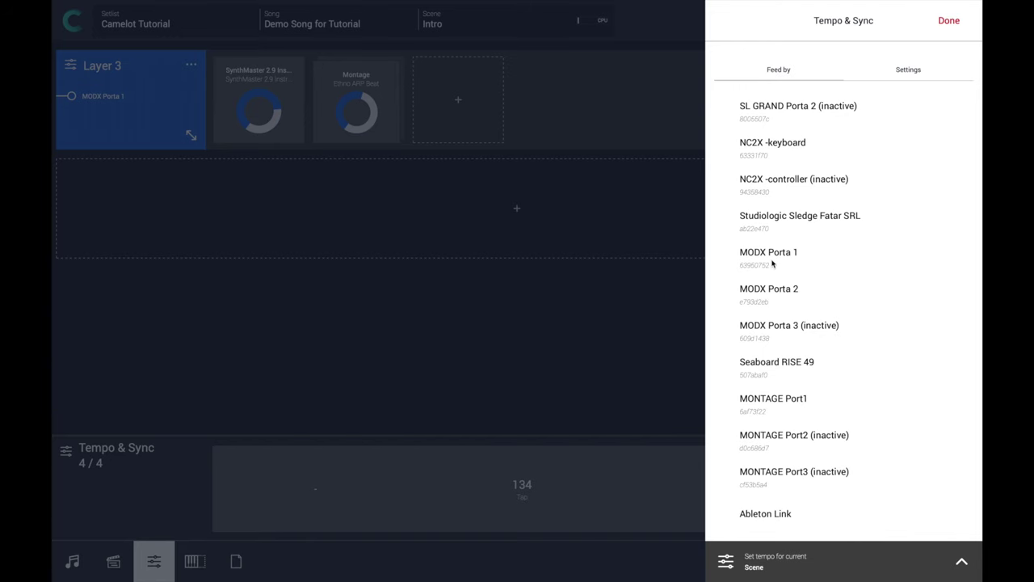
{"action": "left_click", "coordinate": [772, 255]}
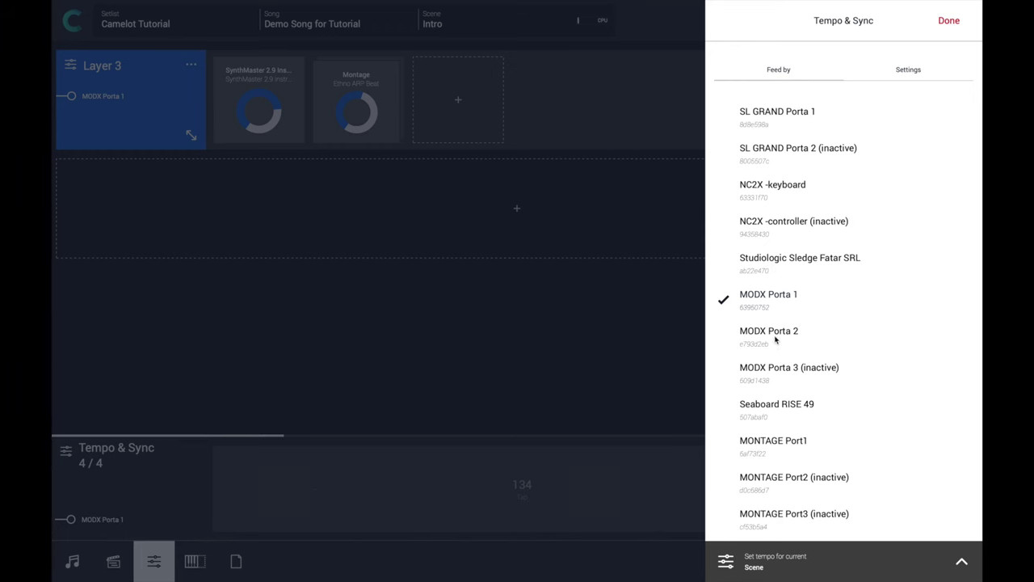
{"action": "scroll", "coordinate": [780, 401], "scroll_direction": "down", "scroll_amount": 1}
{"action": "left_click", "coordinate": [770, 415]}
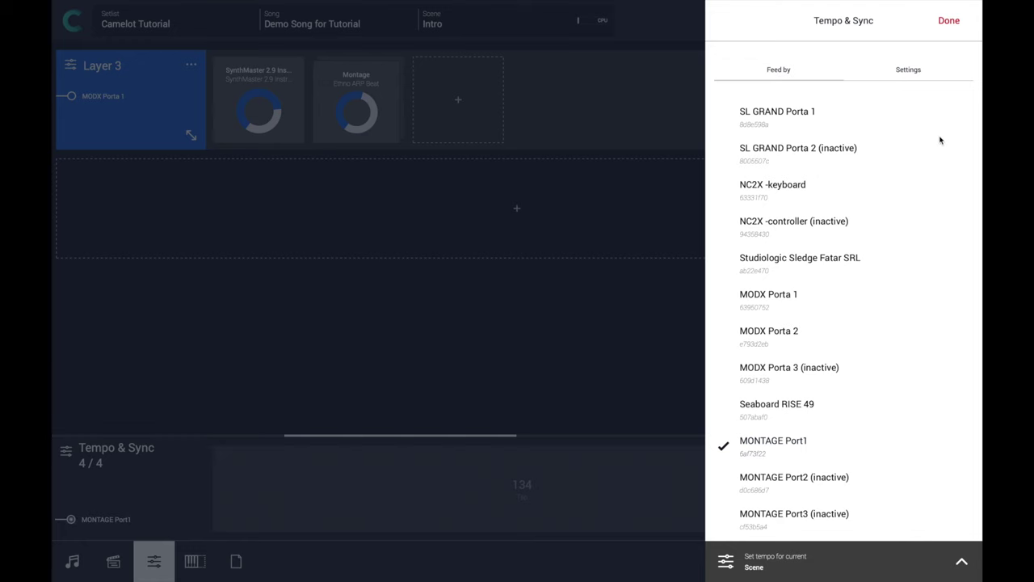
{"action": "left_click", "coordinate": [949, 22]}
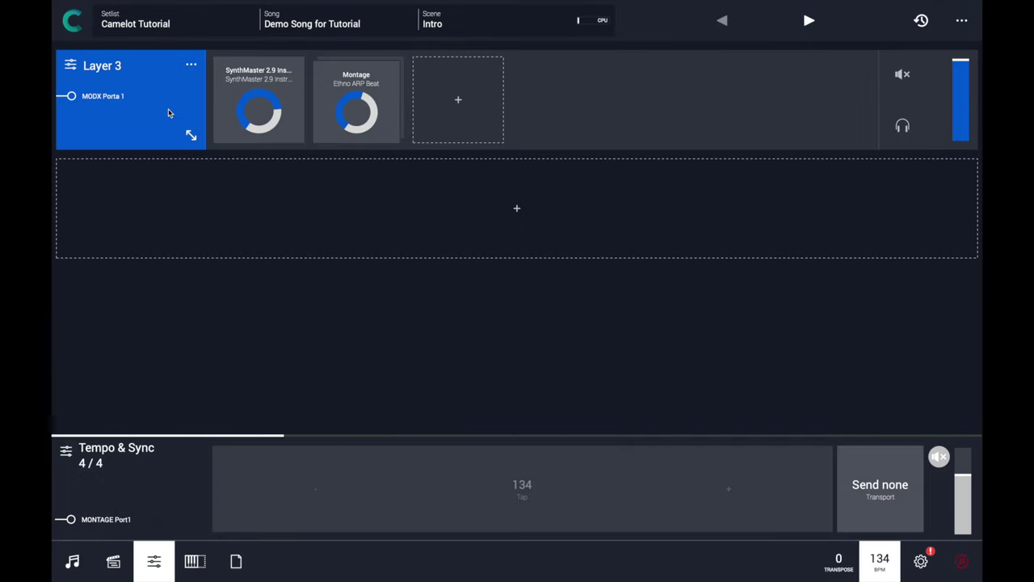
Step: Enable the Clock and Active Sense MIDI filters on the Montage item and close its settings
{"action": "left_click", "coordinate": [347, 80]}
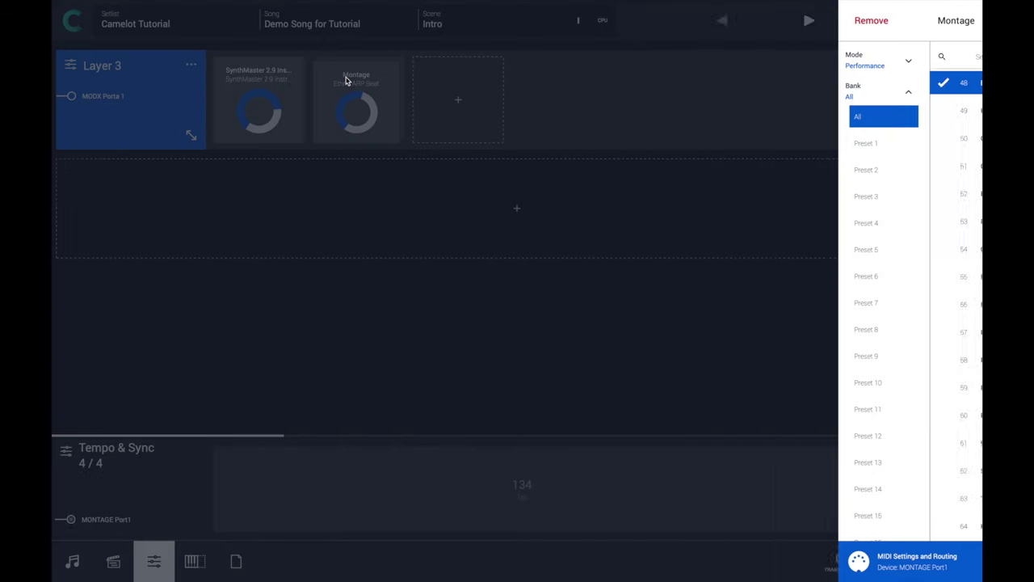
{"action": "left_click", "coordinate": [788, 571]}
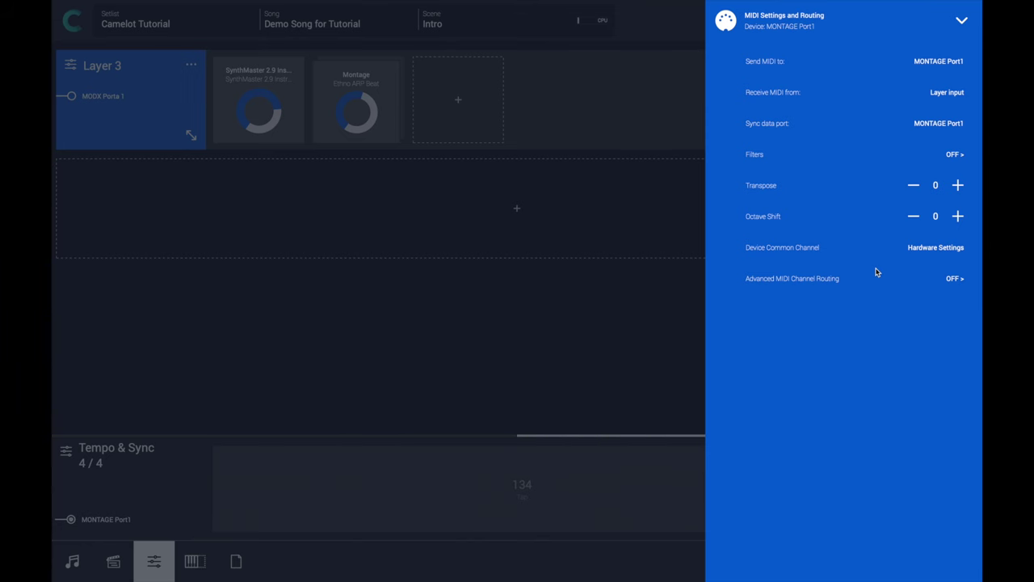
{"action": "left_click", "coordinate": [761, 153]}
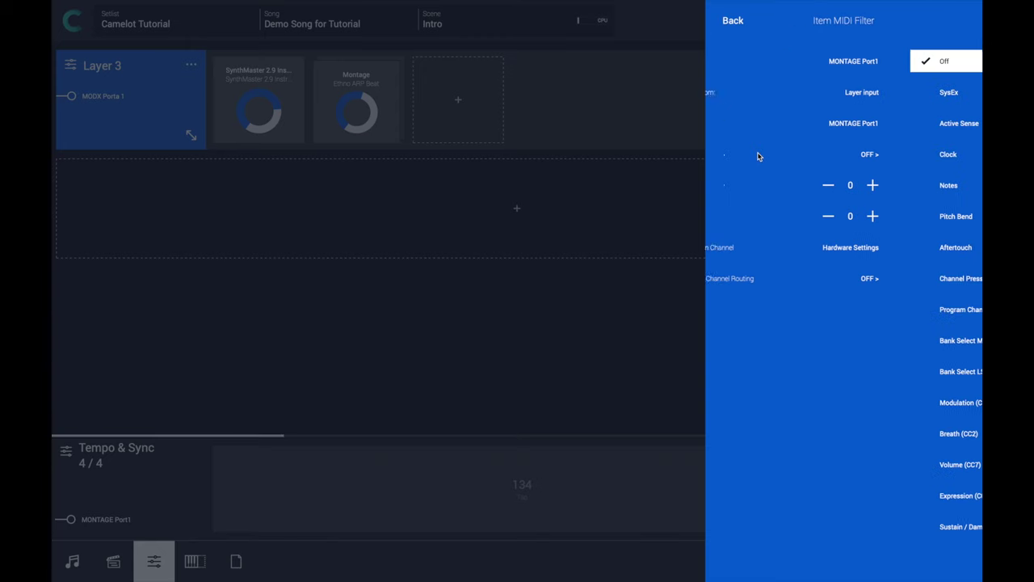
{"action": "left_click", "coordinate": [757, 155]}
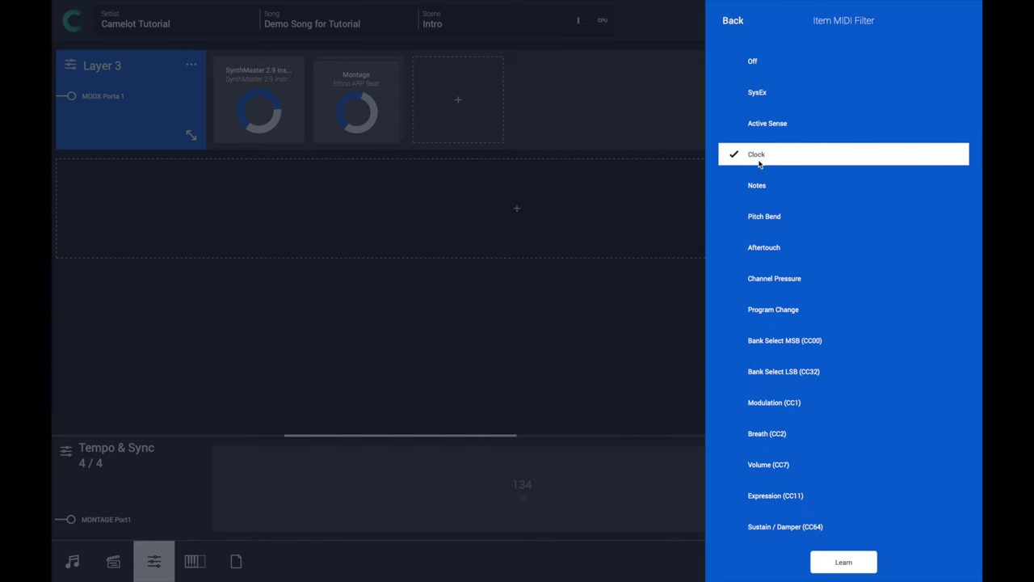
{"action": "left_click", "coordinate": [770, 126]}
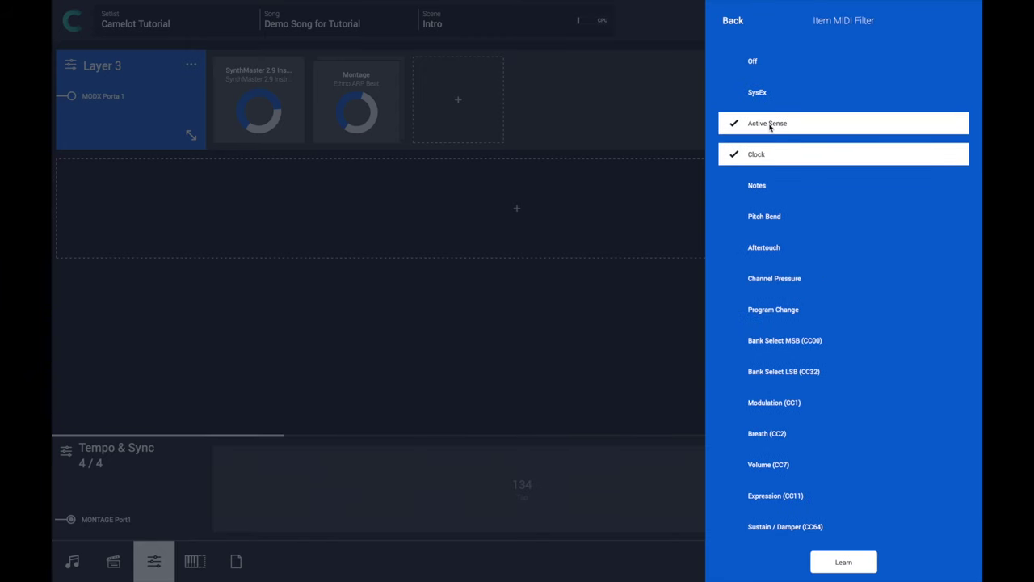
{"action": "left_click", "coordinate": [737, 24]}
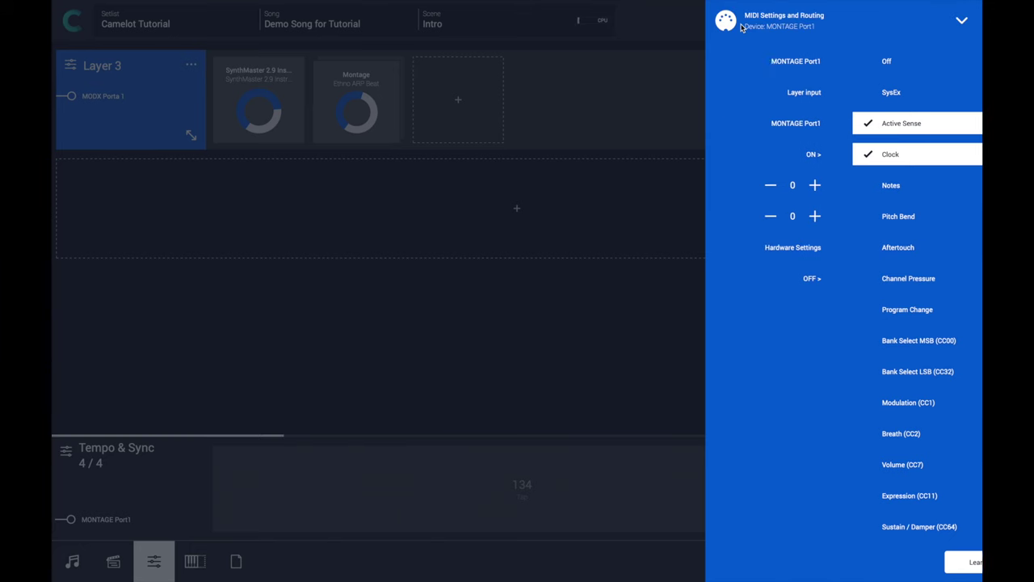
{"action": "left_click", "coordinate": [961, 24]}
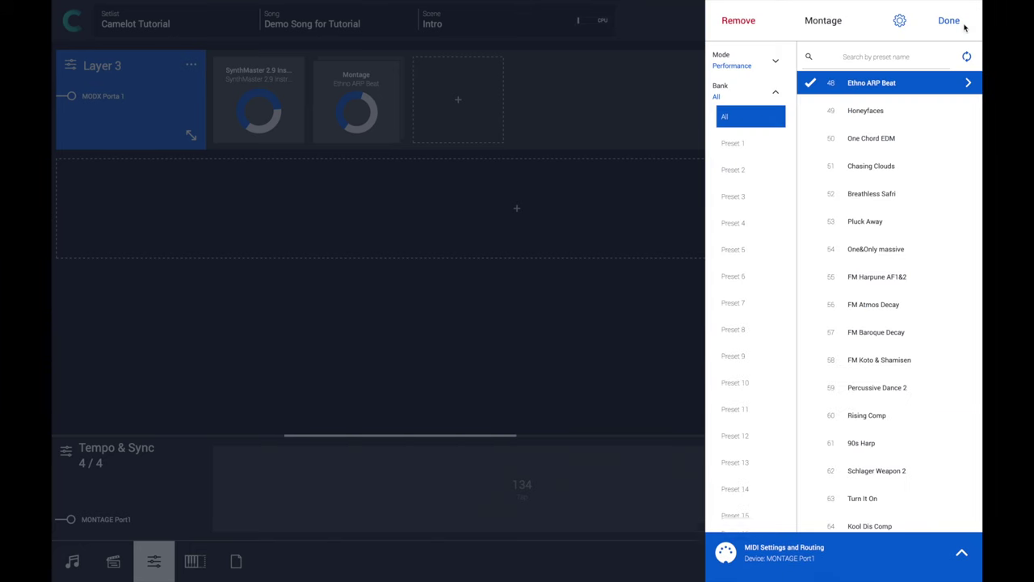
{"action": "left_click", "coordinate": [964, 27]}
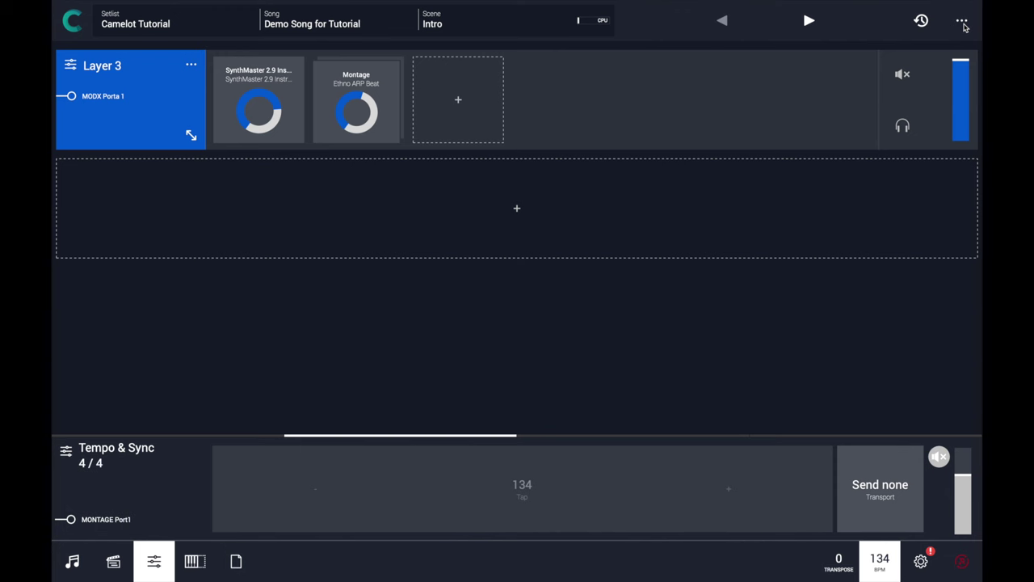